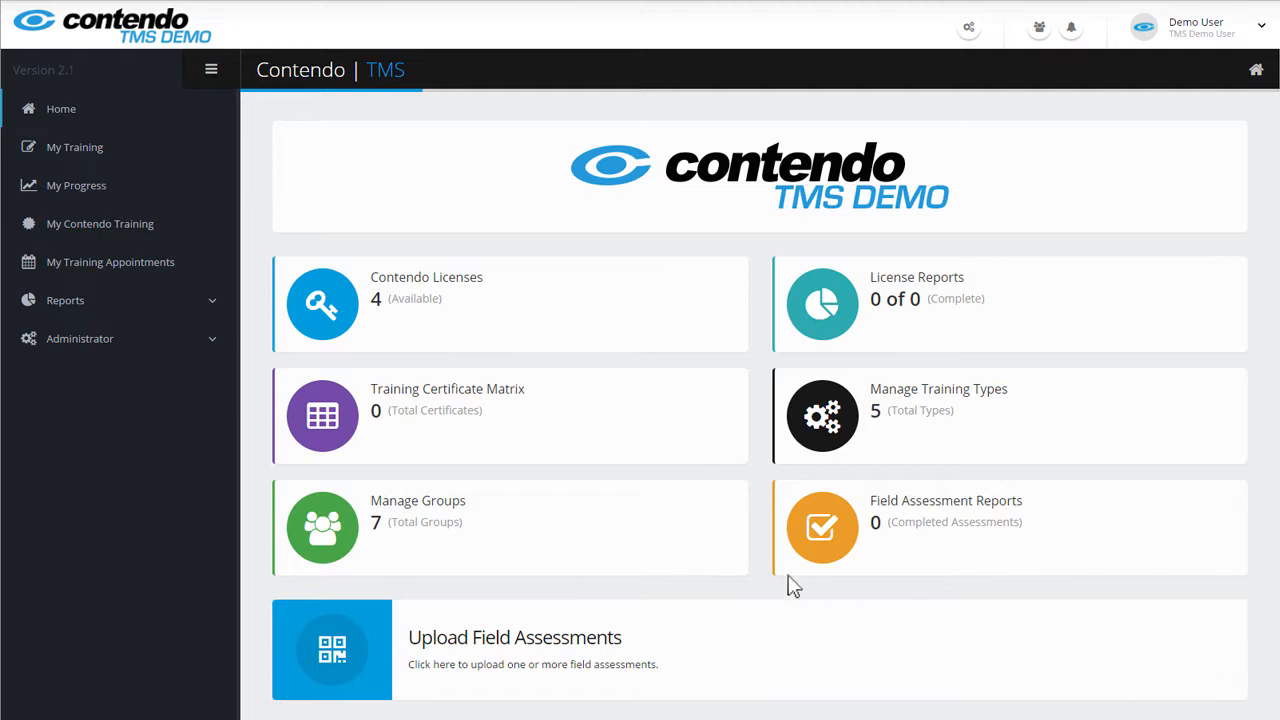
- Go to the training types of the administrator's training certificates and start adding a new type
click(91, 340)
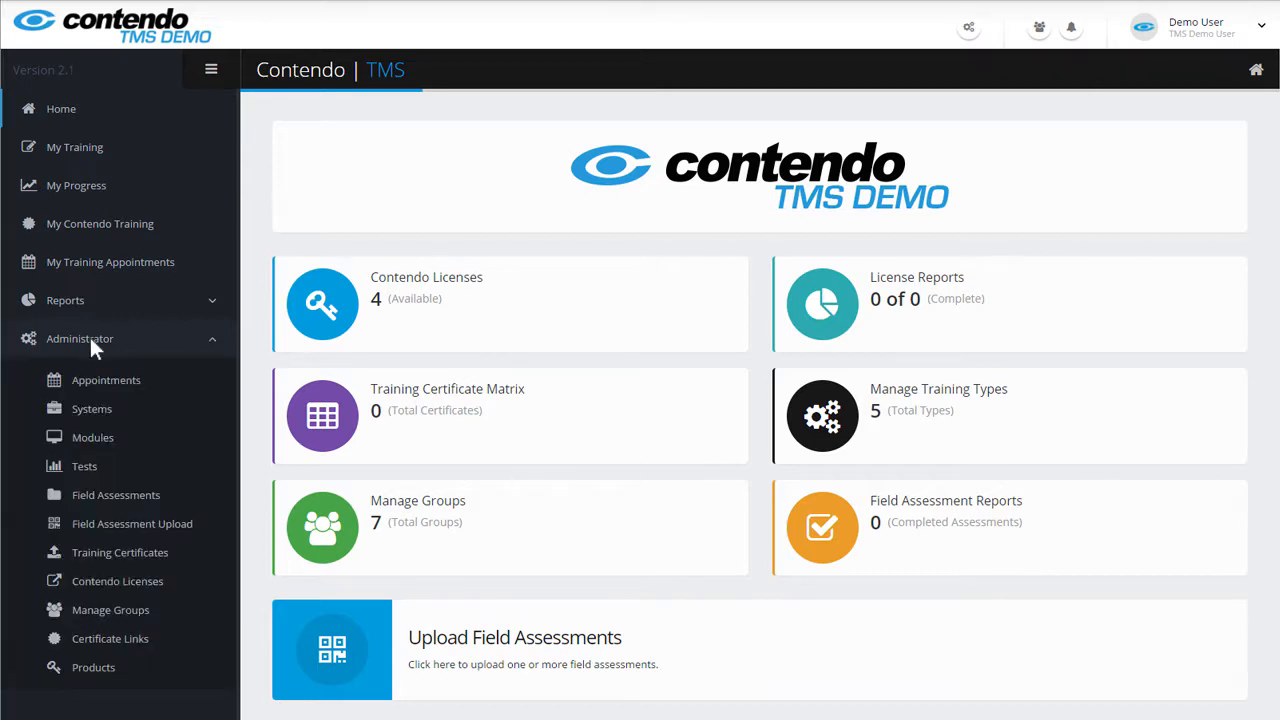
click(112, 558)
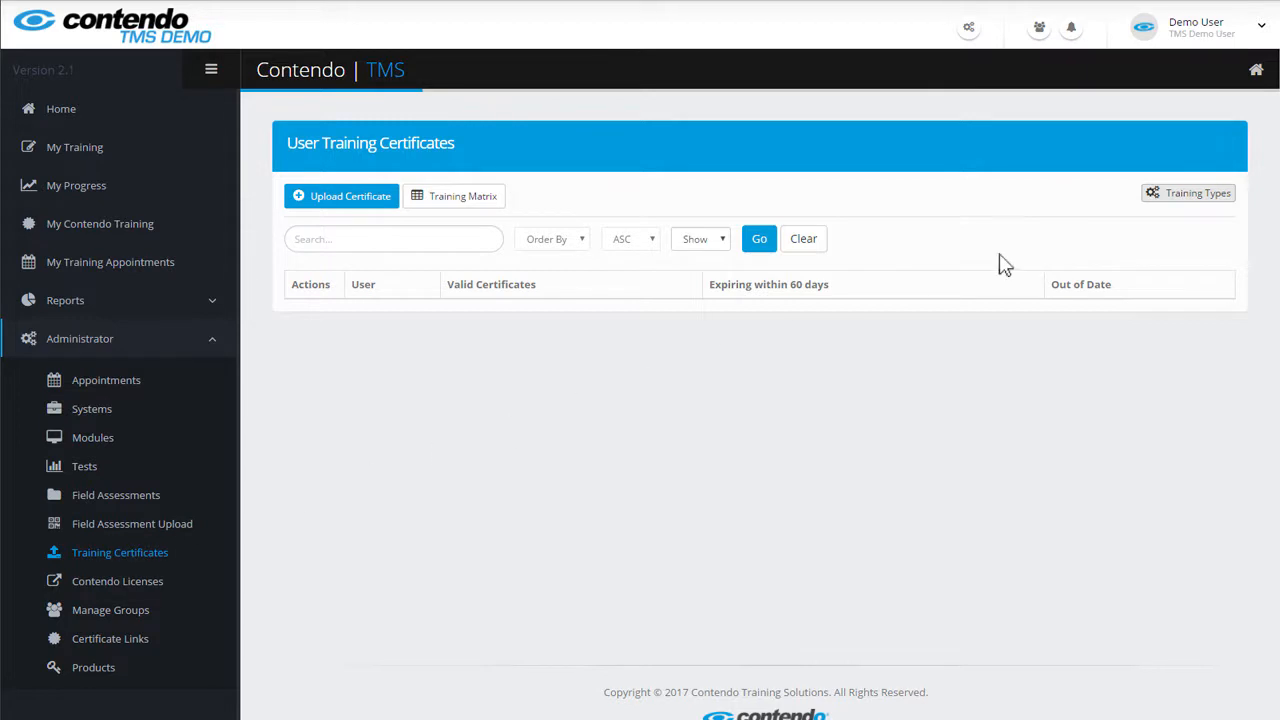
click(1192, 194)
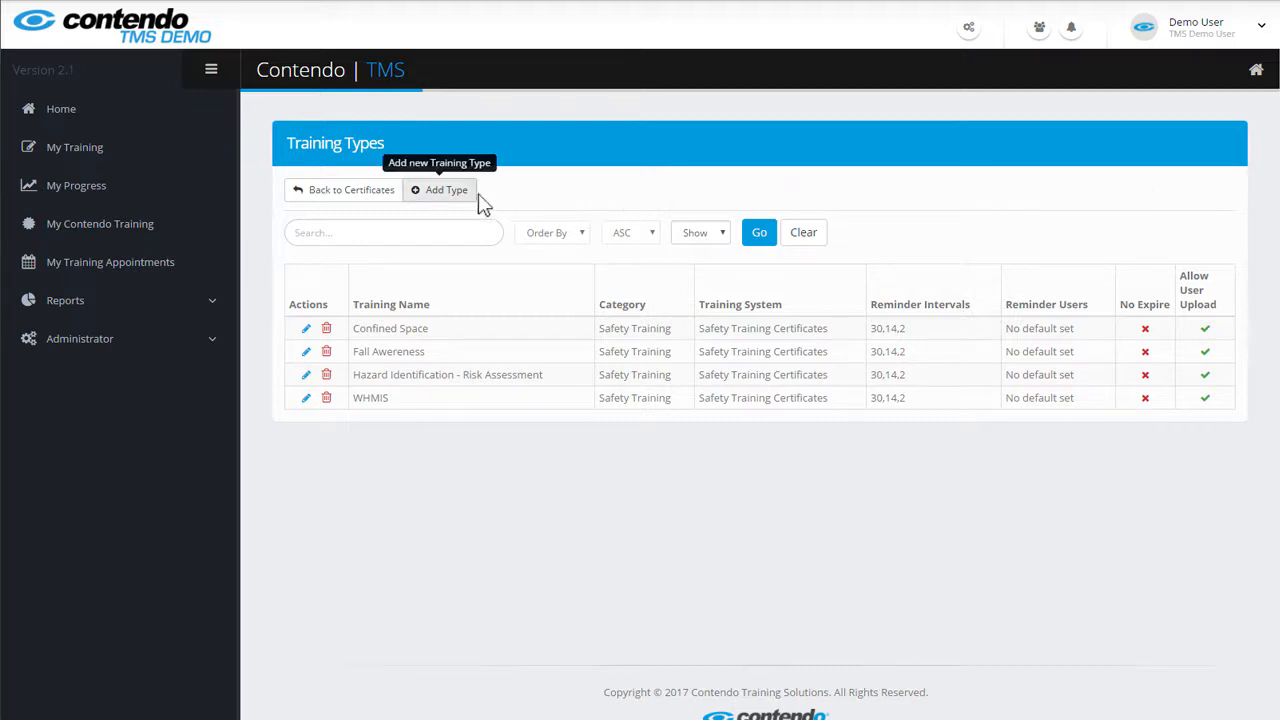
click(445, 193)
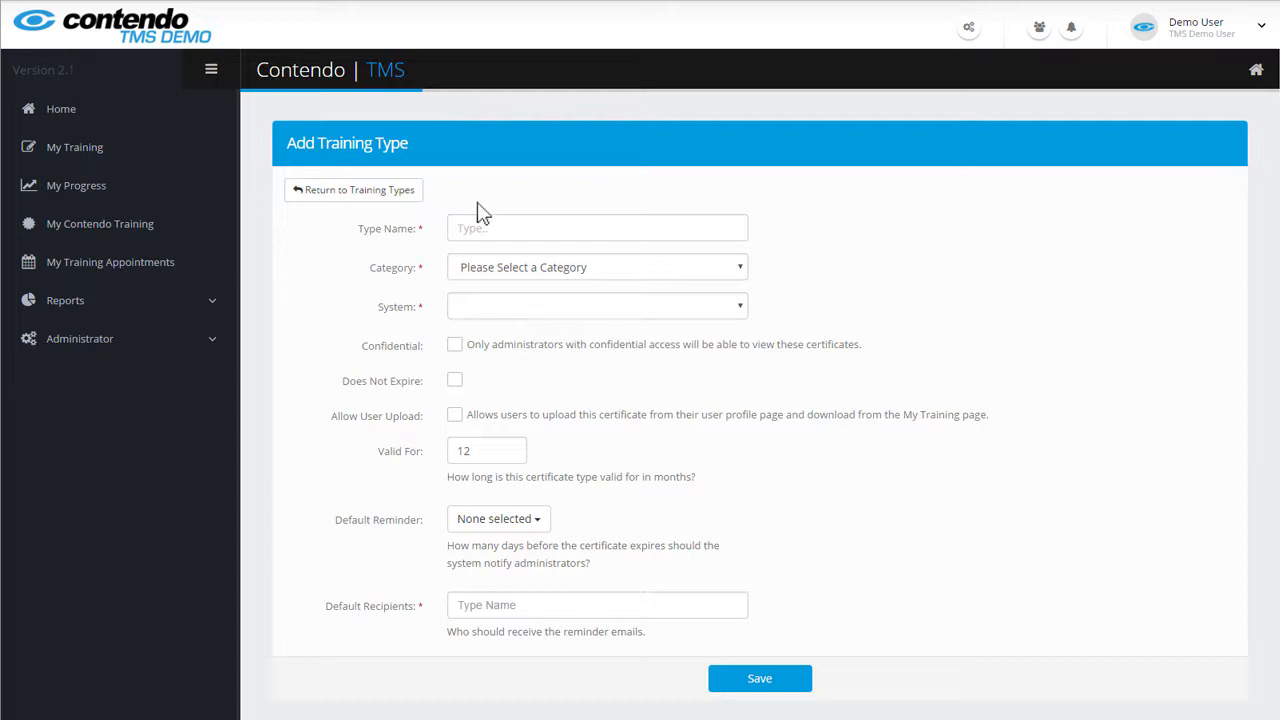
- Name the training type Mandatory Site Orientation and assign it to the Technical category and the Orientations system
click(550, 228)
text(Mandatory Site Orientation)
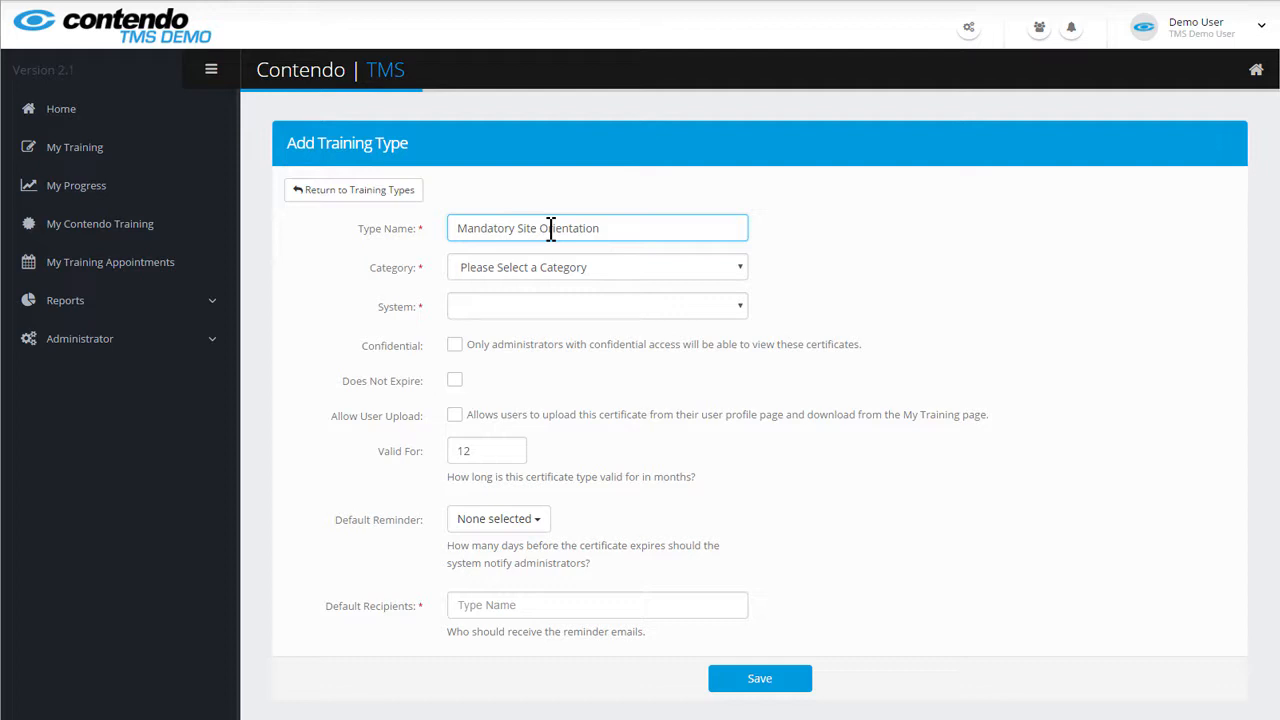
click(600, 267)
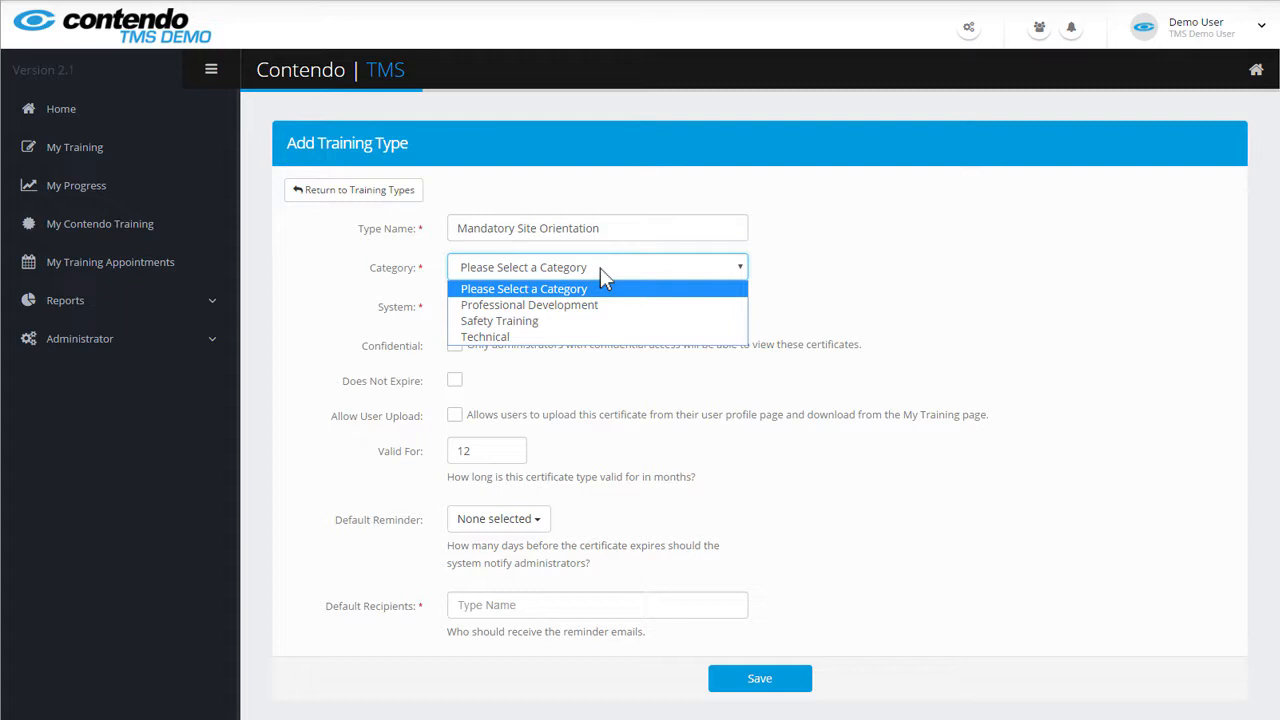
click(600, 338)
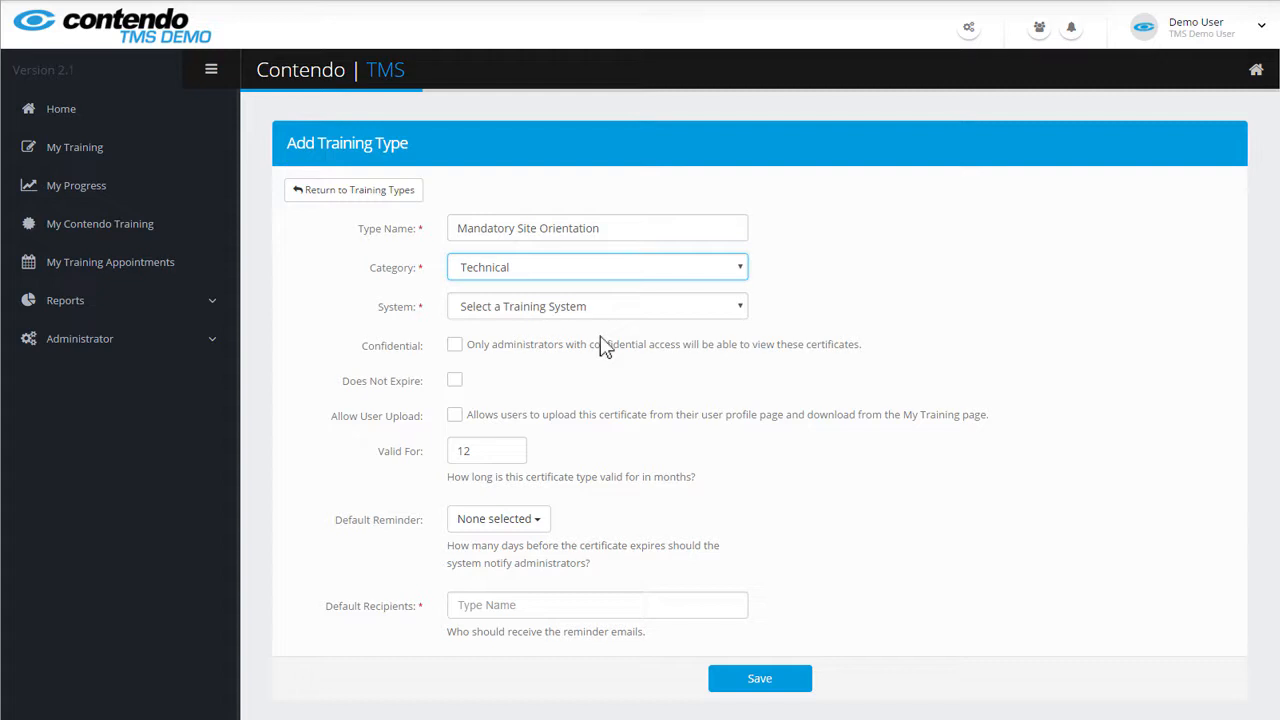
click(600, 308)
click(599, 343)
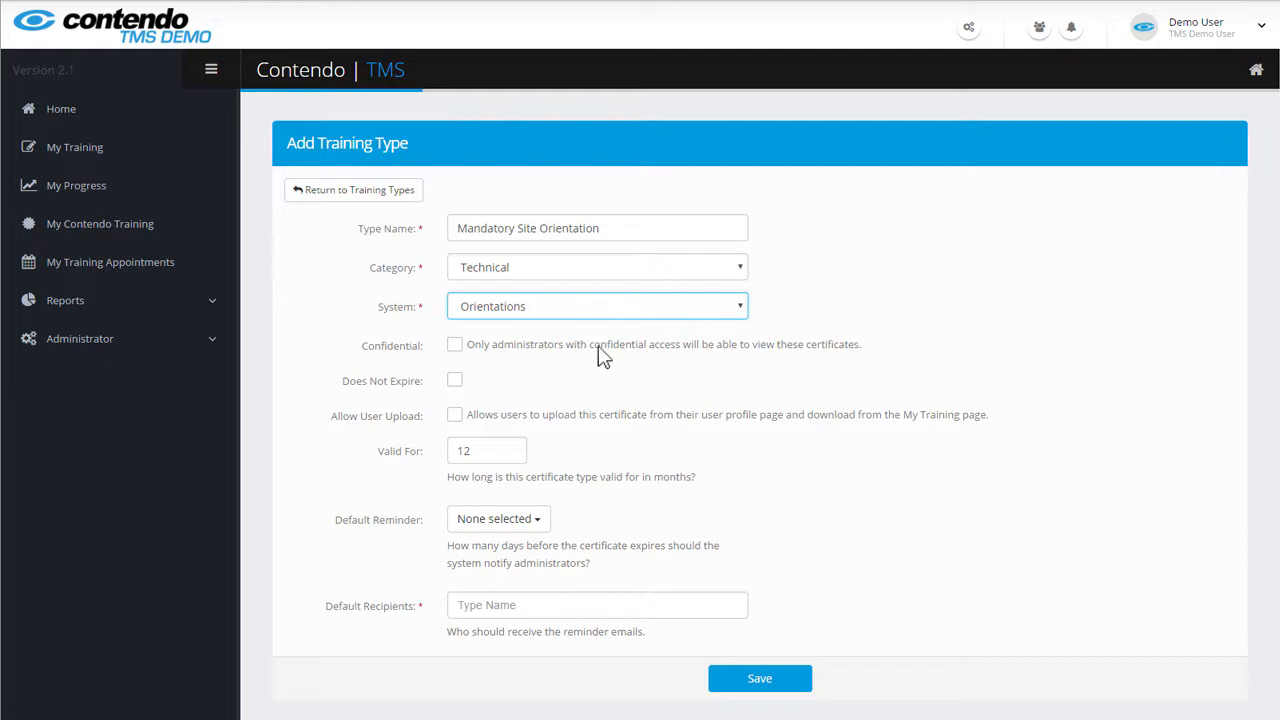
- Try the Does Not Expire option, switch it back off, and allow users to upload this certificate
click(455, 347)
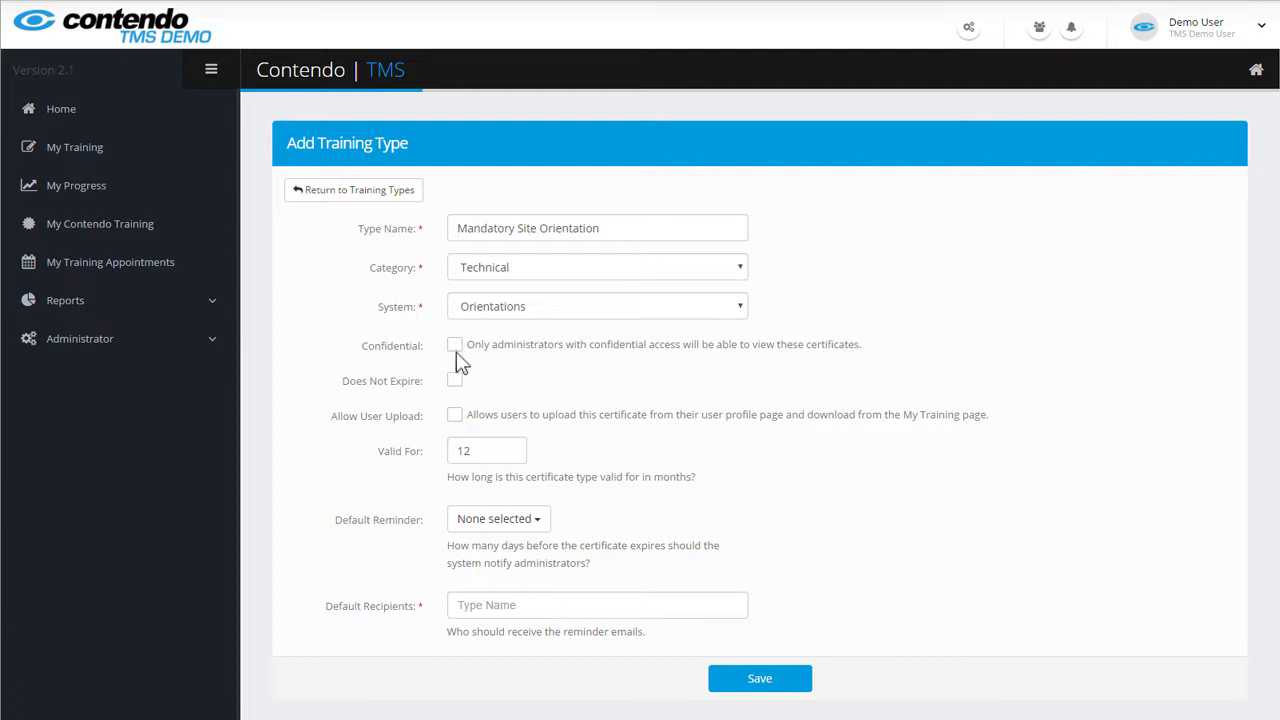
click(455, 382)
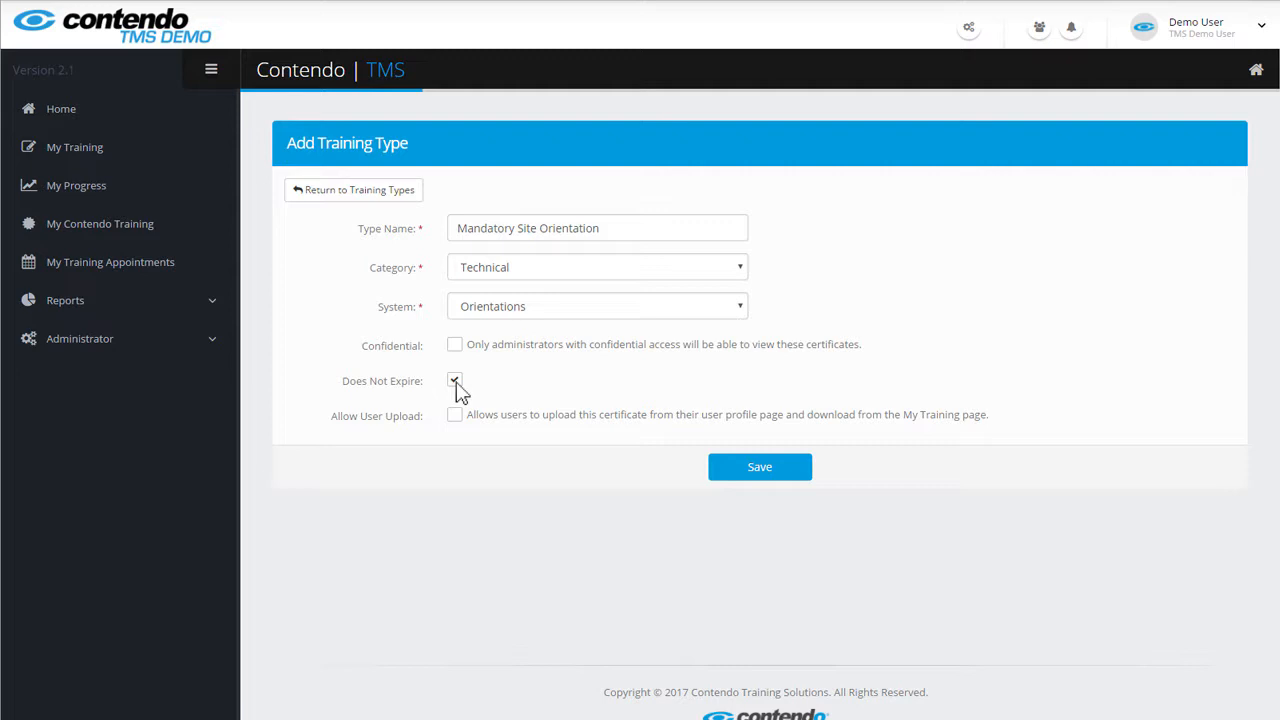
click(455, 382)
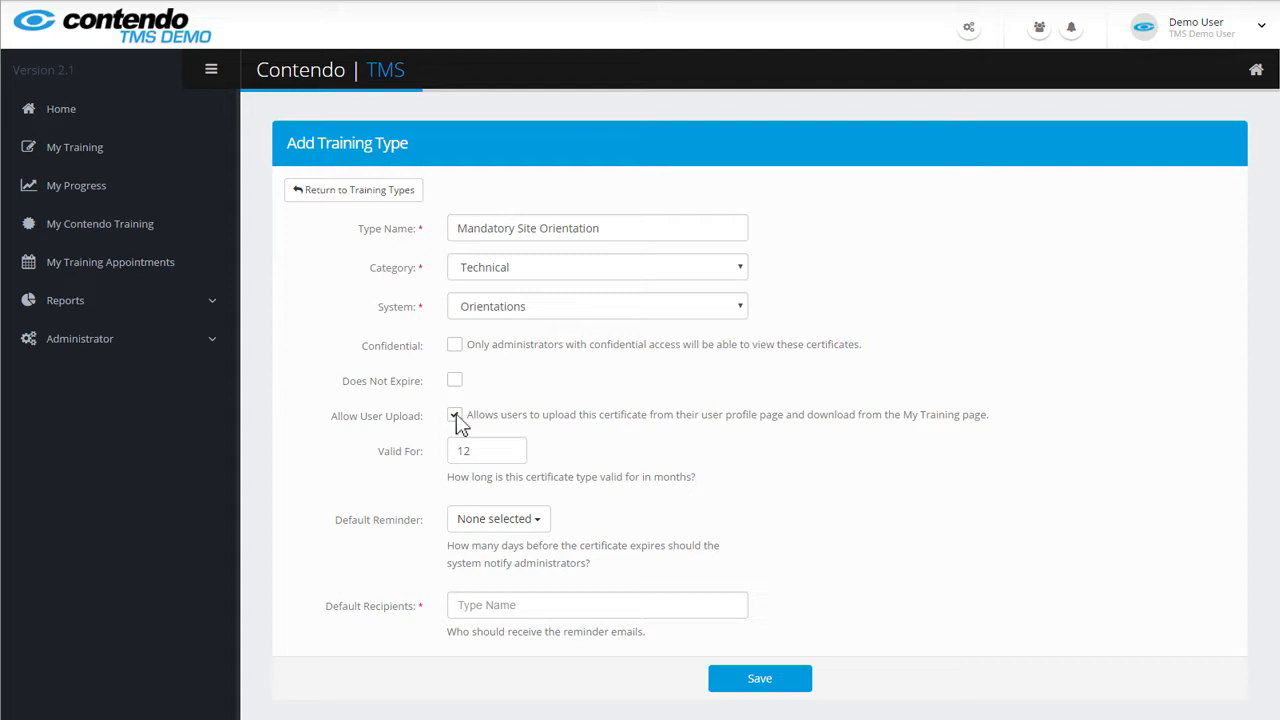
- Set the certificate's validity period to 36 months
double_click(484, 450)
key(BackSpace)
text(36)
- Select 90, 60, 30, 14 and 2 days as the default reminders before the certificate expires
click(537, 522)
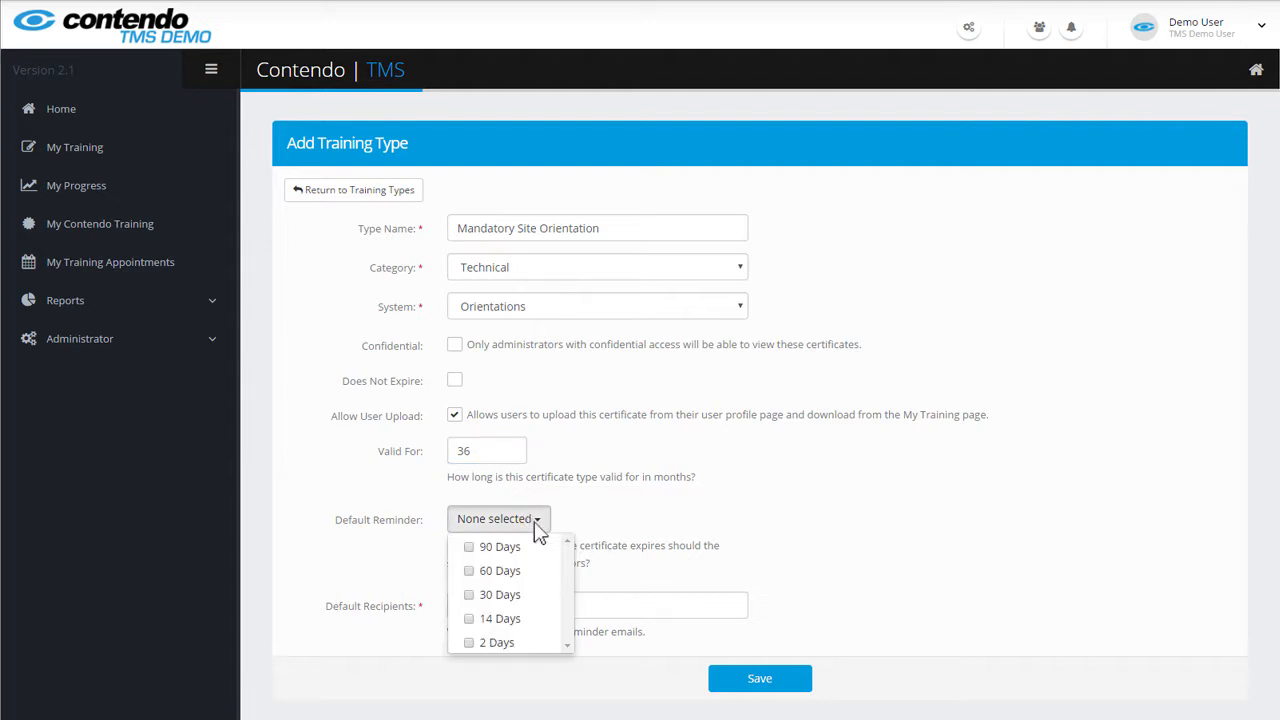
click(469, 548)
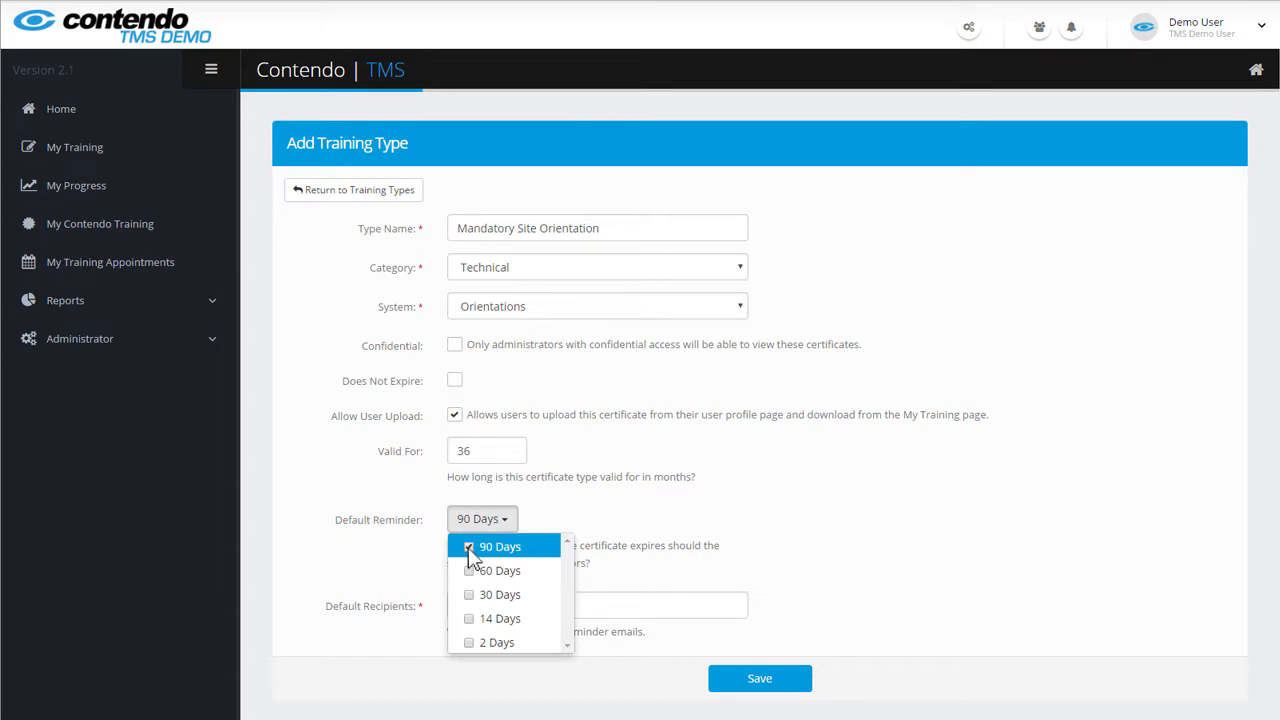
click(470, 571)
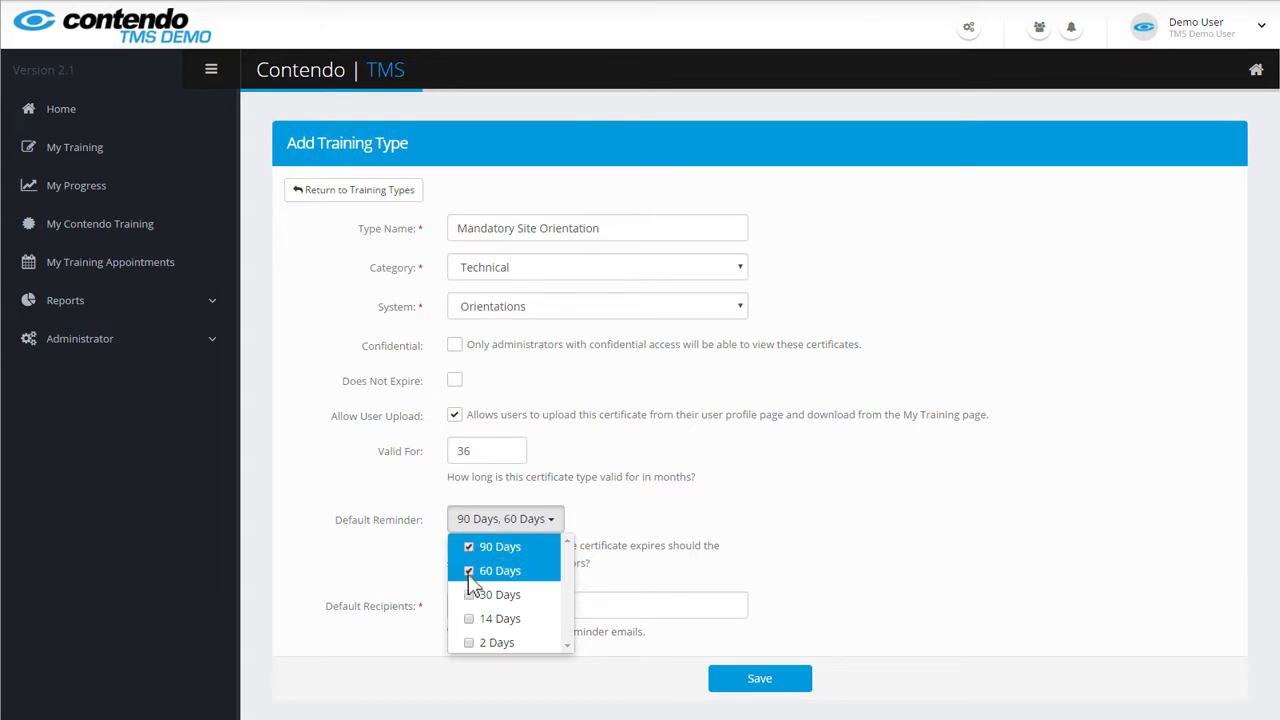
click(469, 595)
click(469, 619)
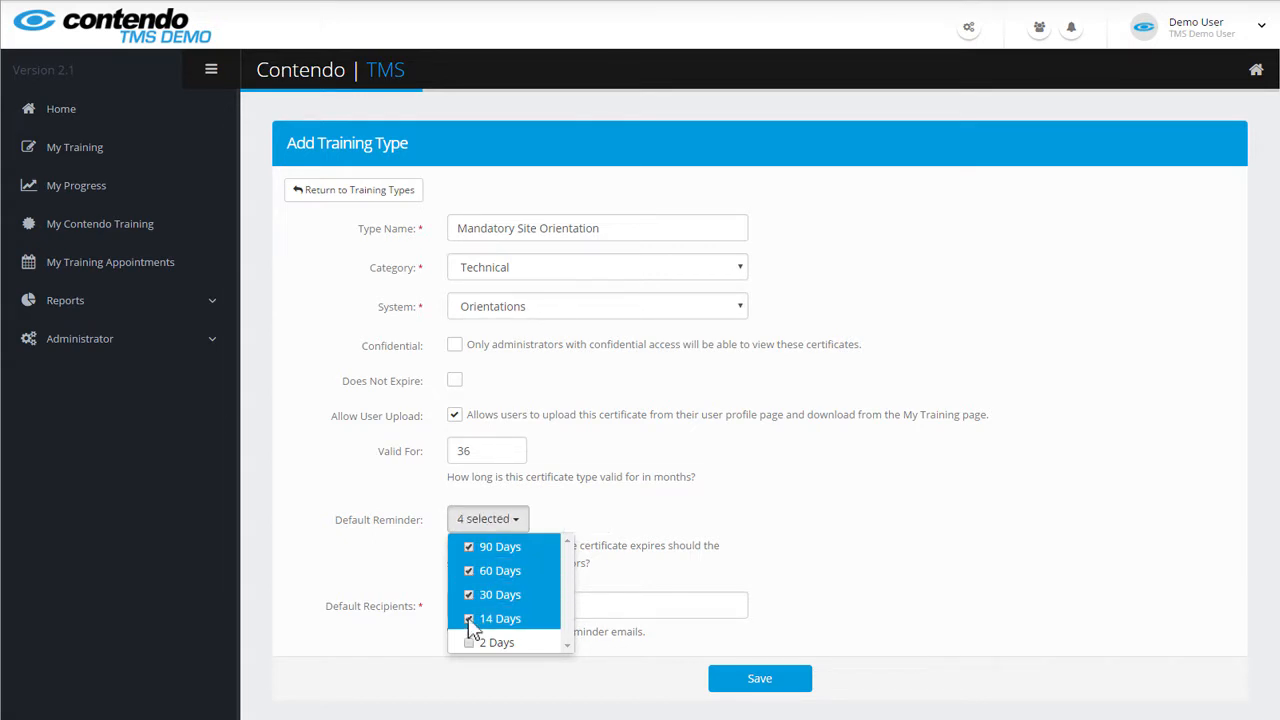
click(470, 643)
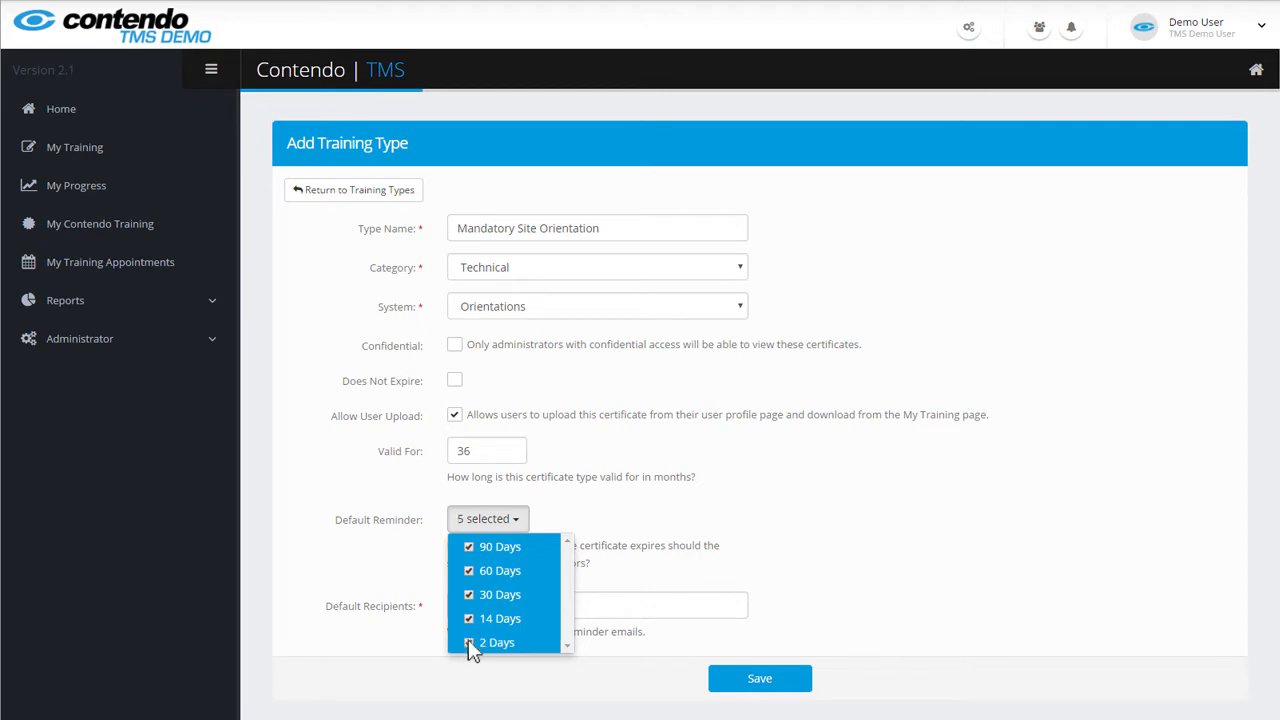
- Remove the 90, 60 and 14 day reminders, keeping only 30 and 2 days, and close the list
click(469, 550)
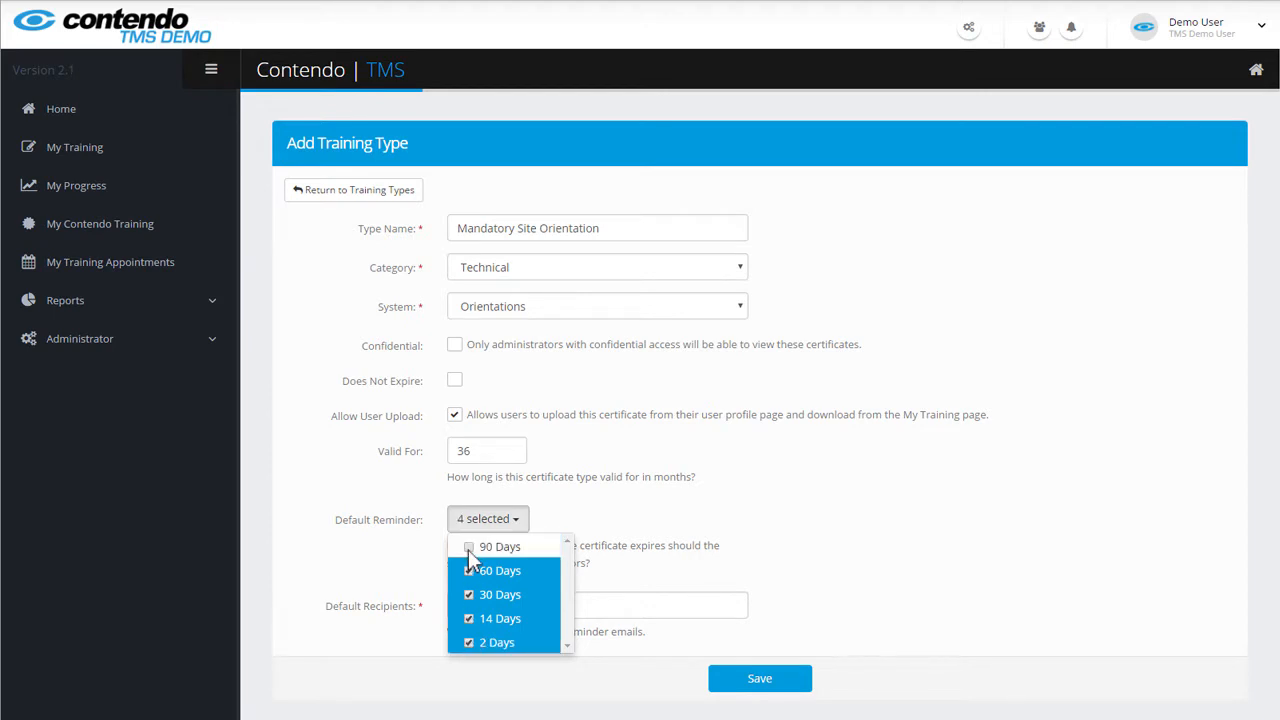
click(469, 570)
click(469, 619)
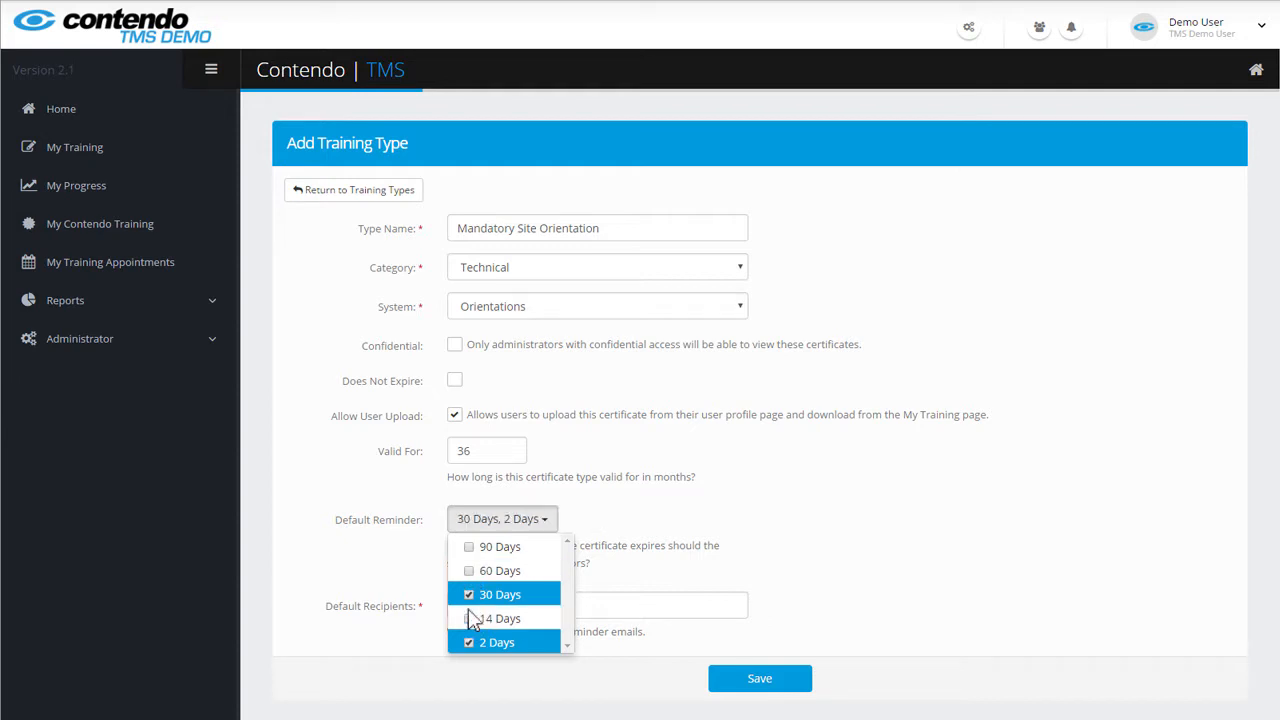
click(471, 527)
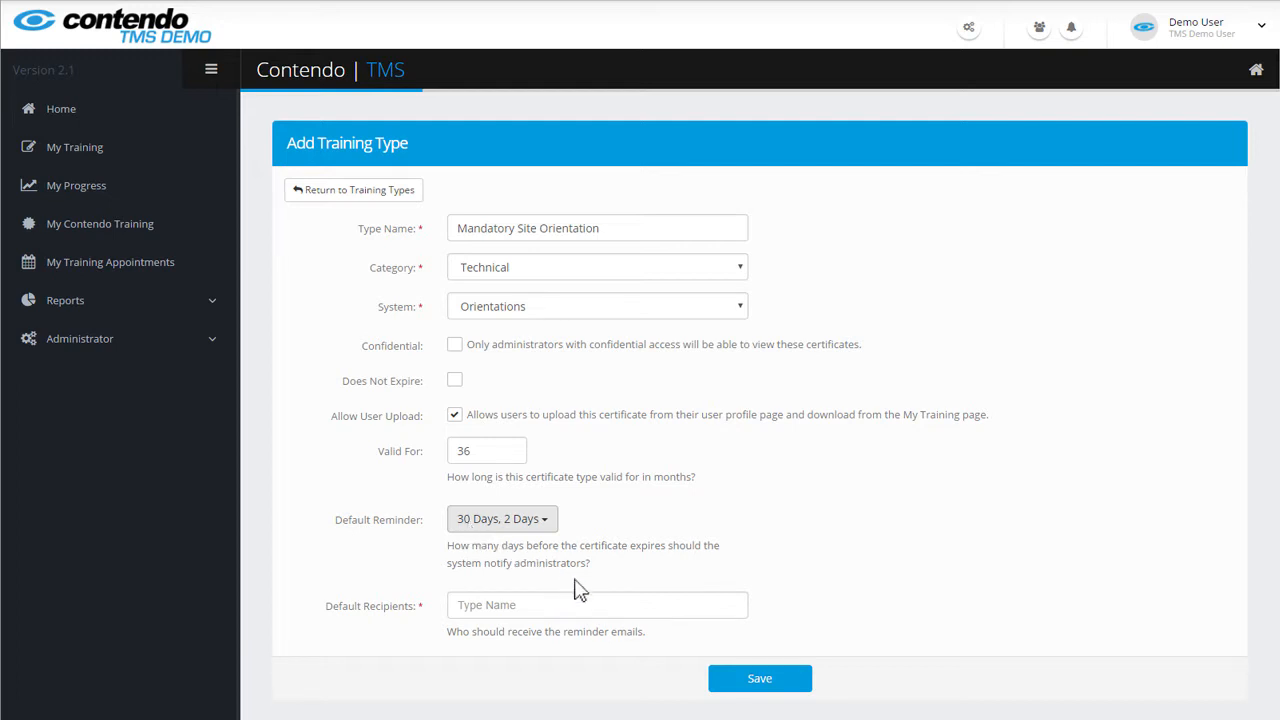
- Add the administrator New User as default recipient of the reminder emails and save the training type
click(634, 612)
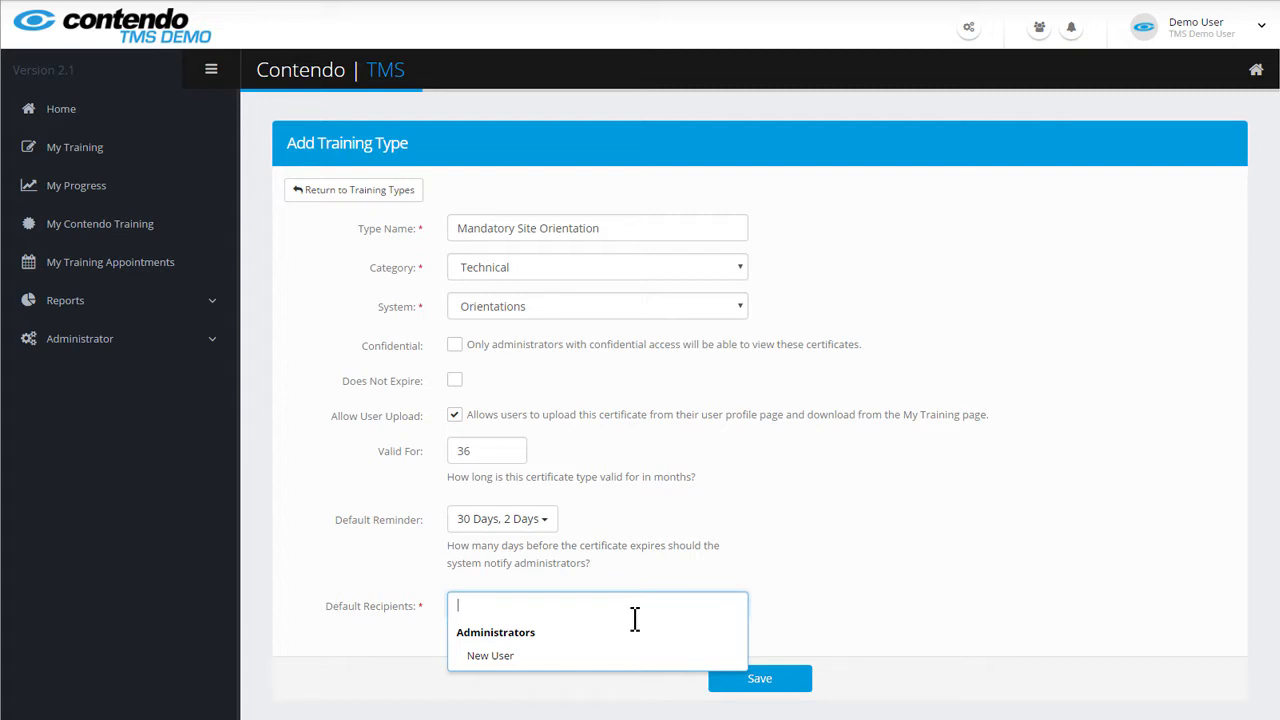
click(520, 657)
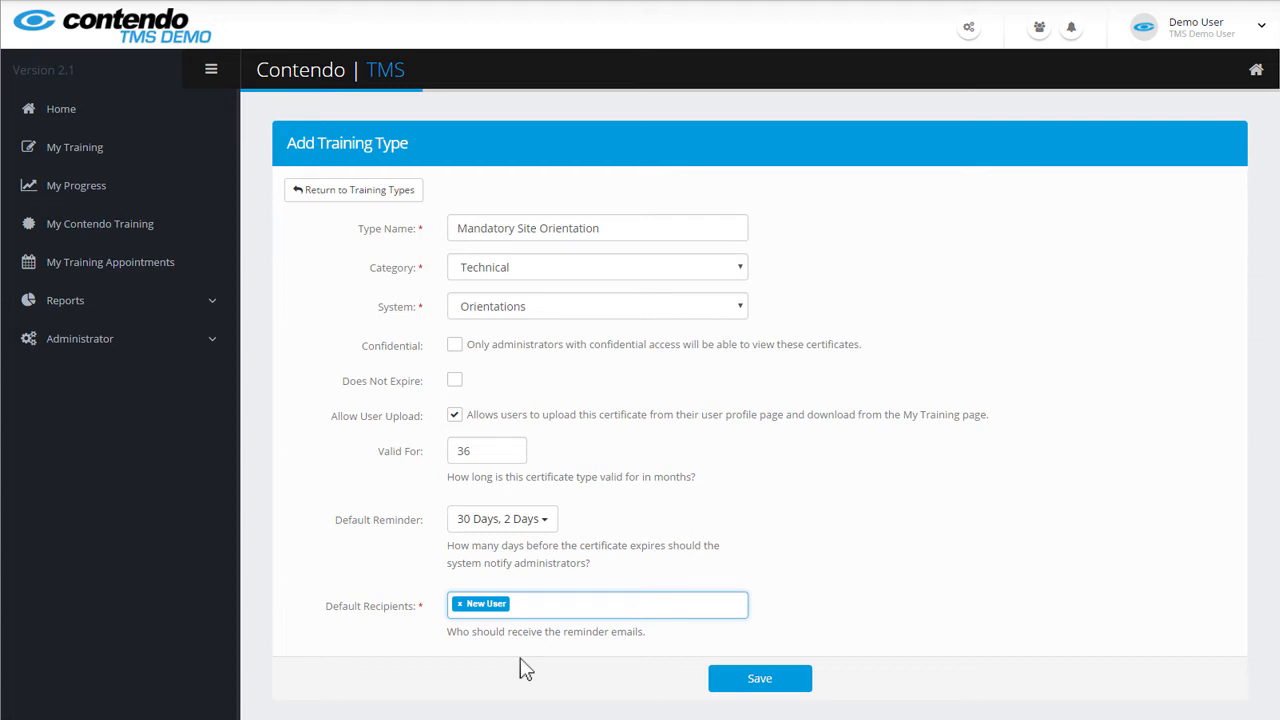
click(762, 678)
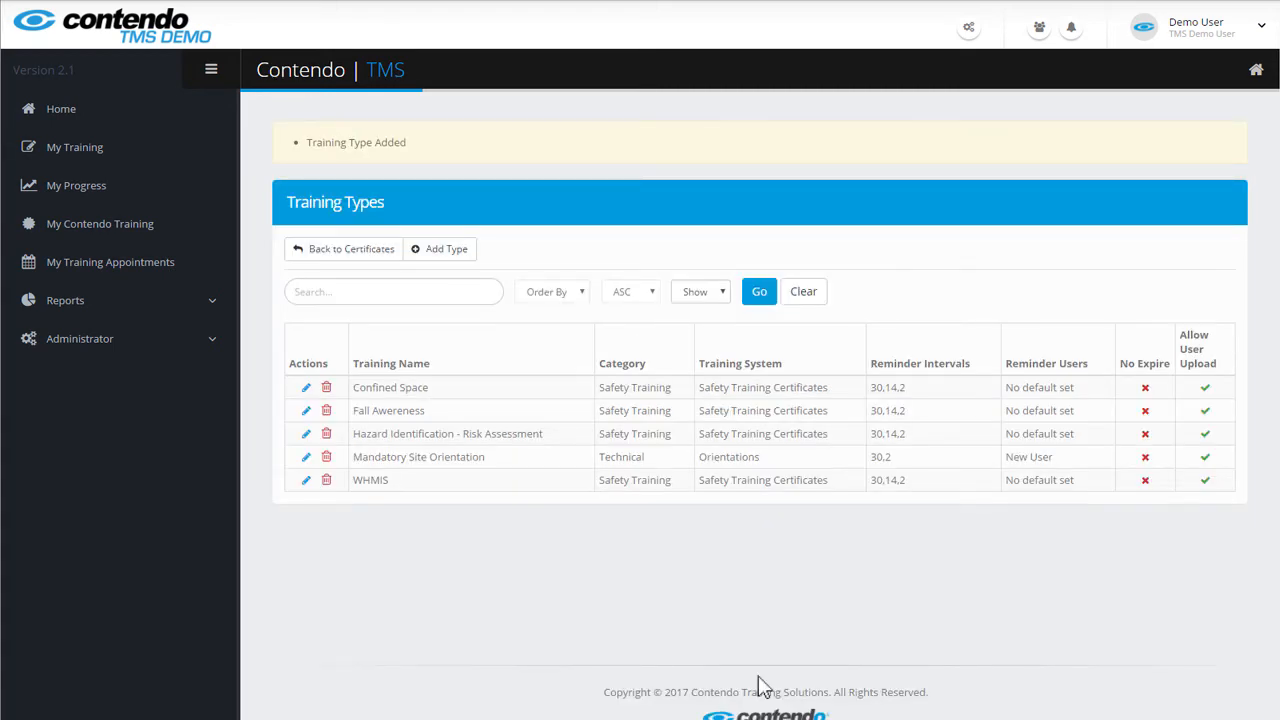
- Review the Mandatory Site Orientation entry in the training types list and open it for editing
drag(353, 456, 1073, 457)
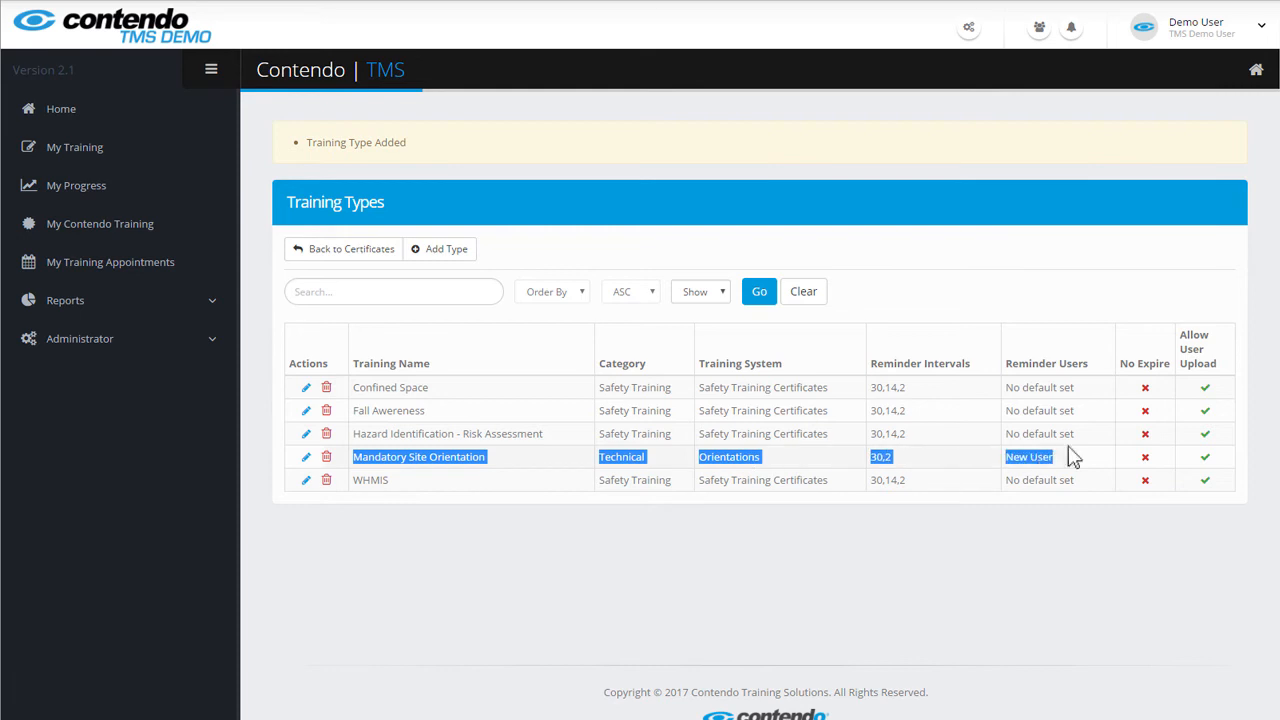
click(306, 456)
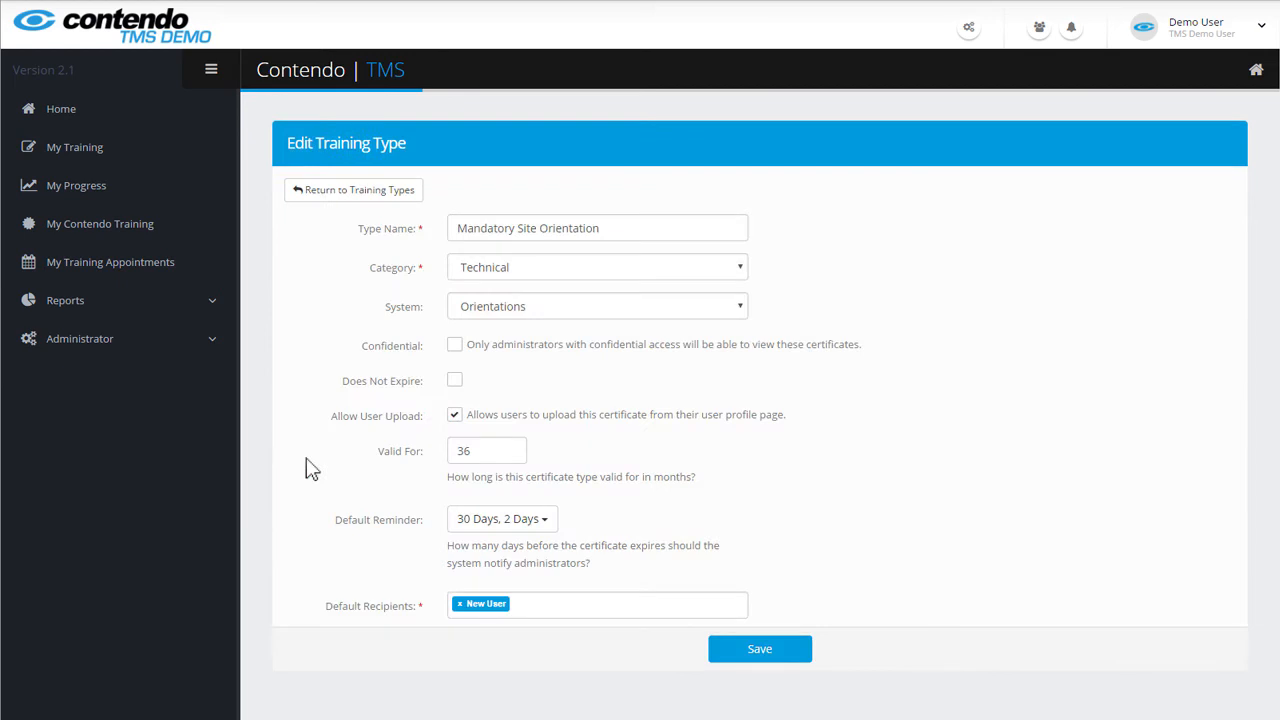